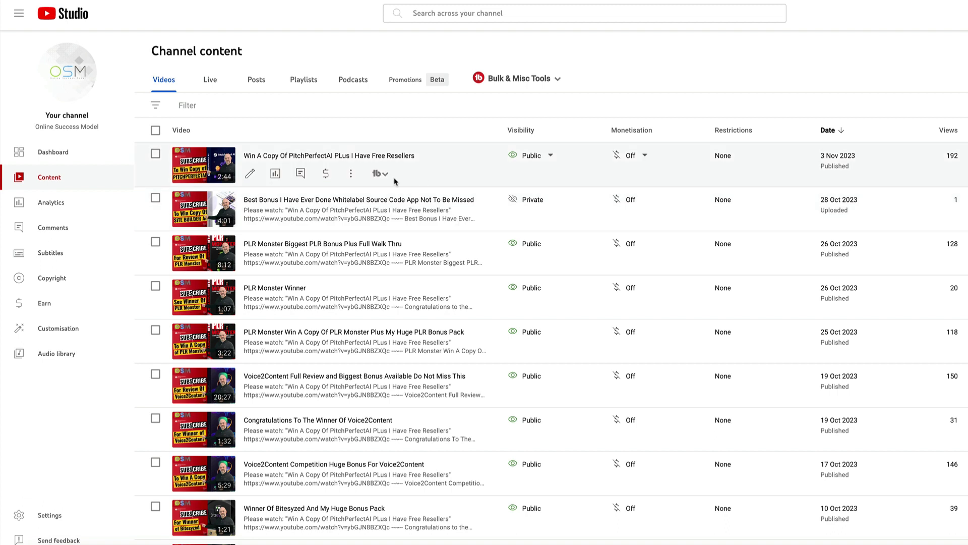
# Step: Open the TubeBuddy Tools menu for the PitchPerfectAI giveaway video
pyautogui.click(385, 176)
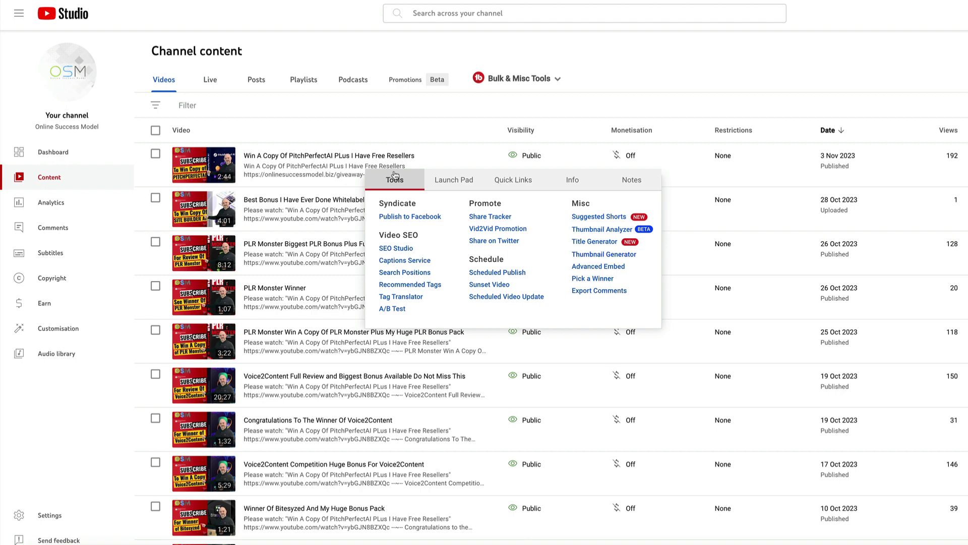
# Step: Launch Pick a Winner and draw a random winner from all comments
pyautogui.click(588, 279)
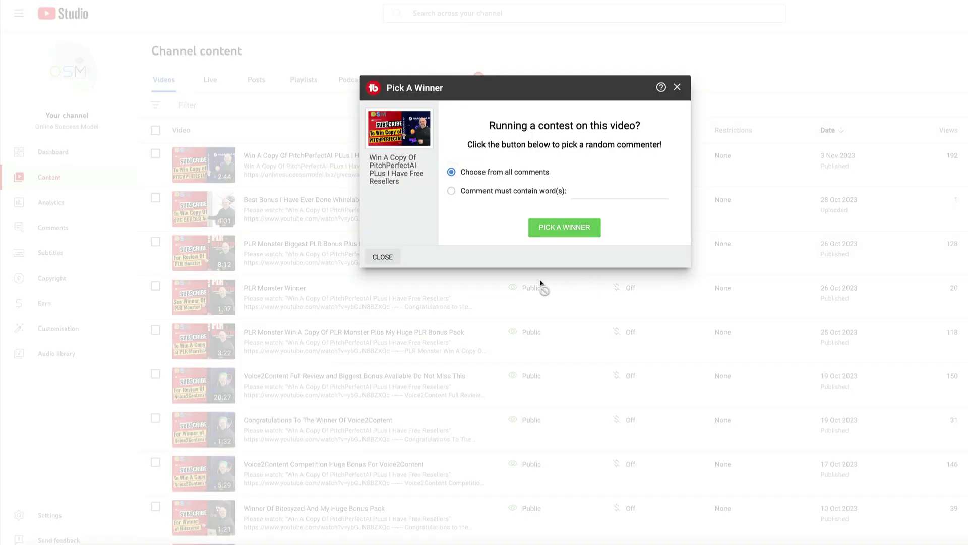
pyautogui.click(560, 228)
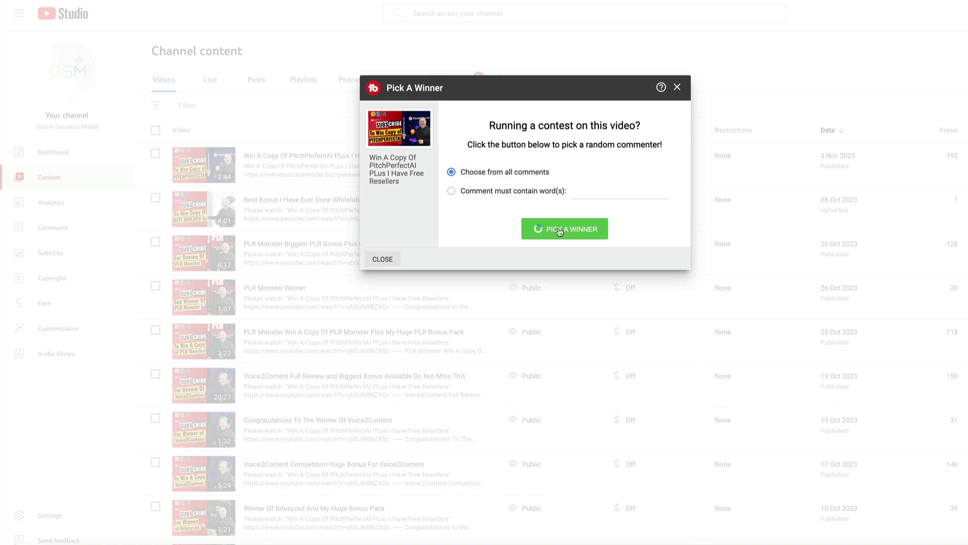